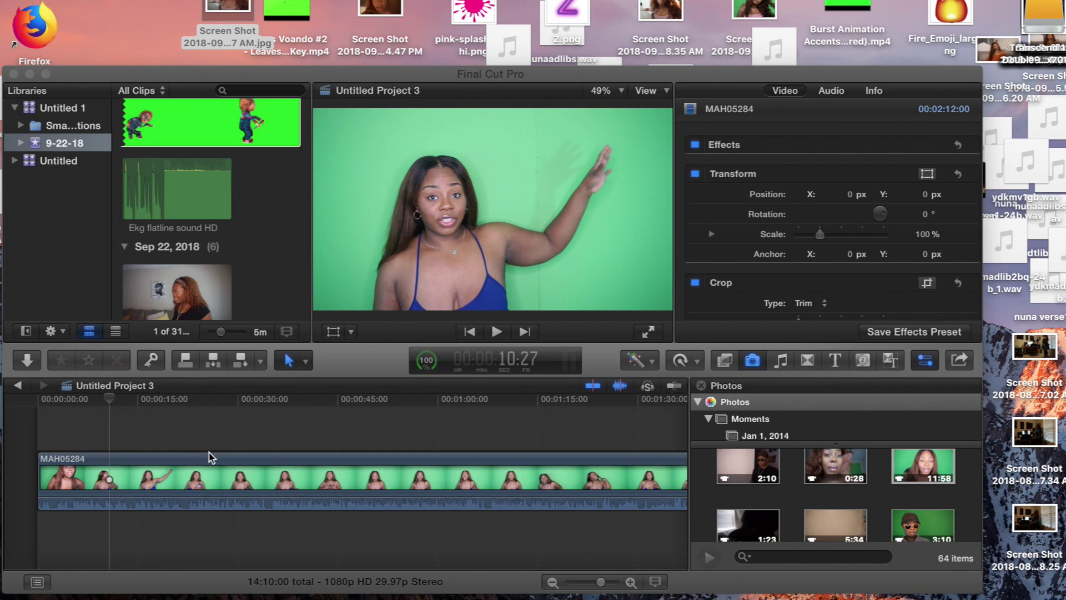
Mute the system sound, then blade and delete the unwanted opening sections of the green-screen clip.
left_click(276, 441)
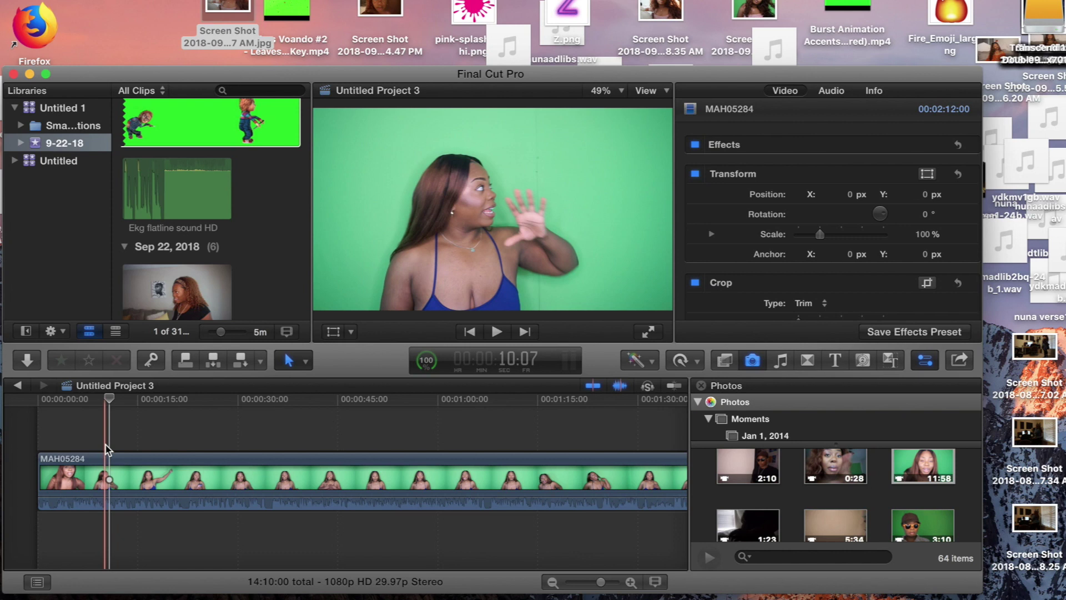
key("XF86AudioMute")
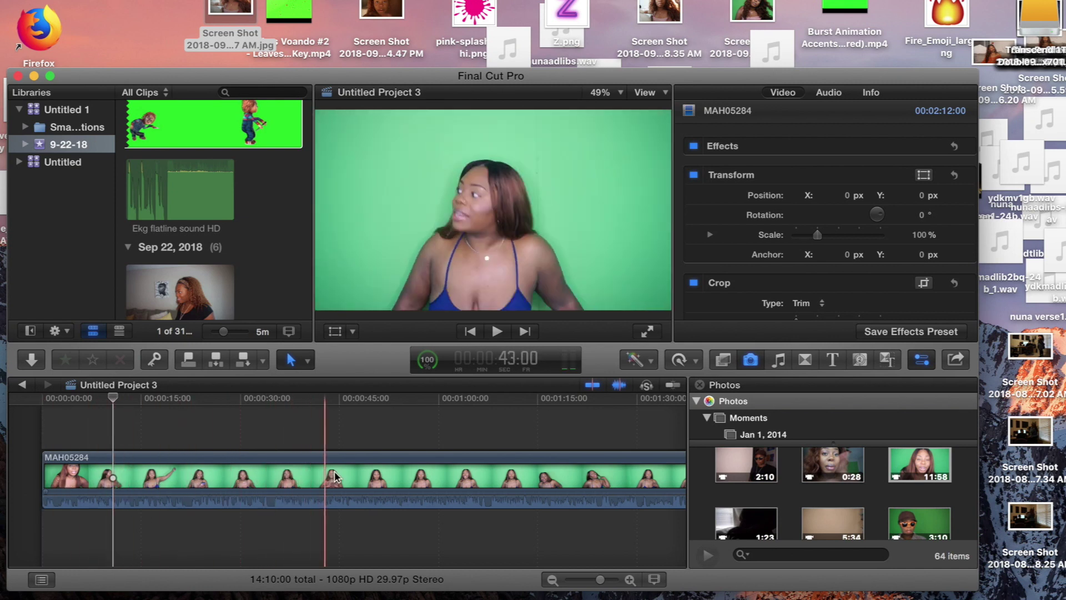
left_click(138, 472)
key("super+b")
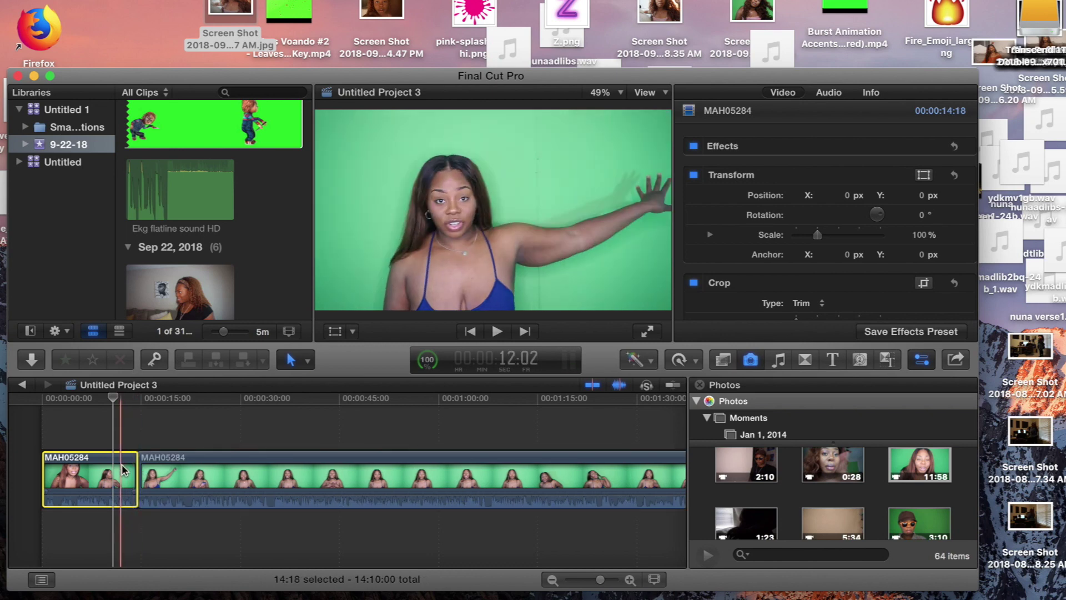
key("Delete")
left_click(43, 496)
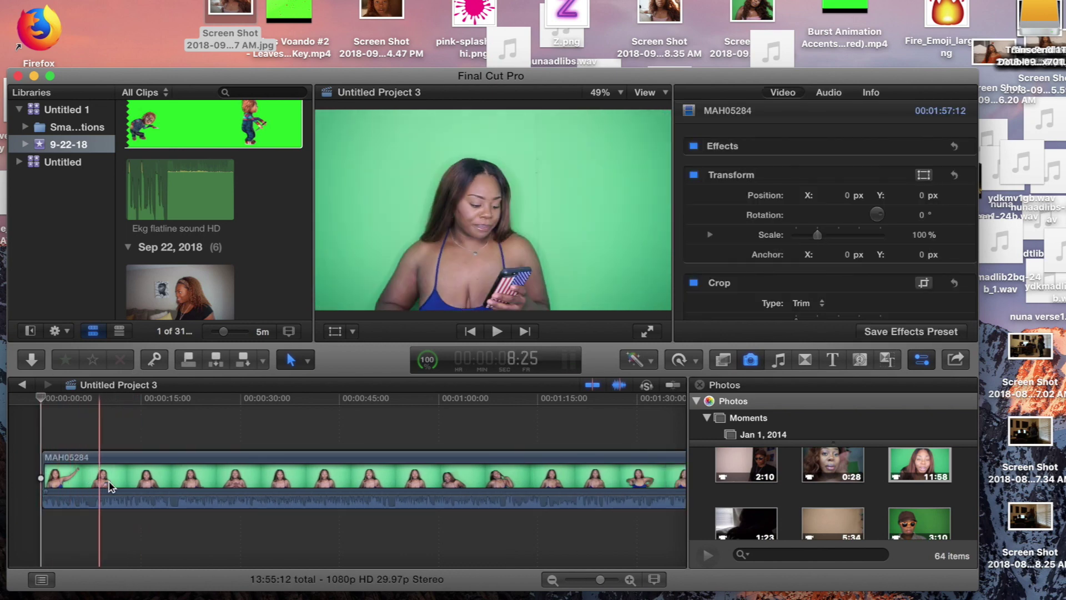
key("super+b")
key("Delete")
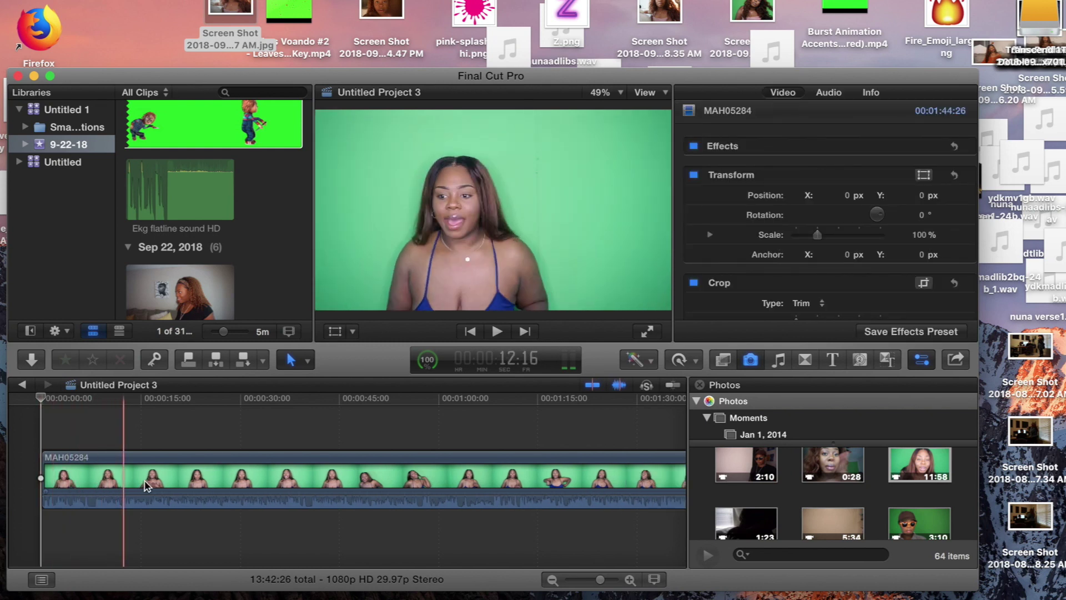
Cut off the later section and remove MAH05287, leaving a single 17:21 MAH05284 piece.
left_click(159, 486)
key("super+b")
left_click(243, 479)
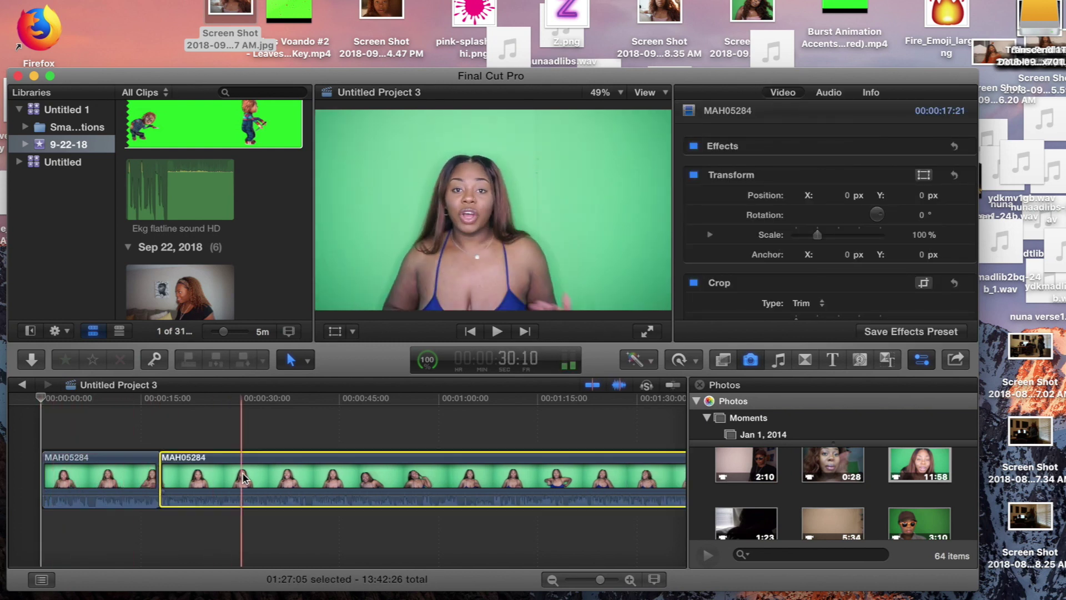
key("Delete")
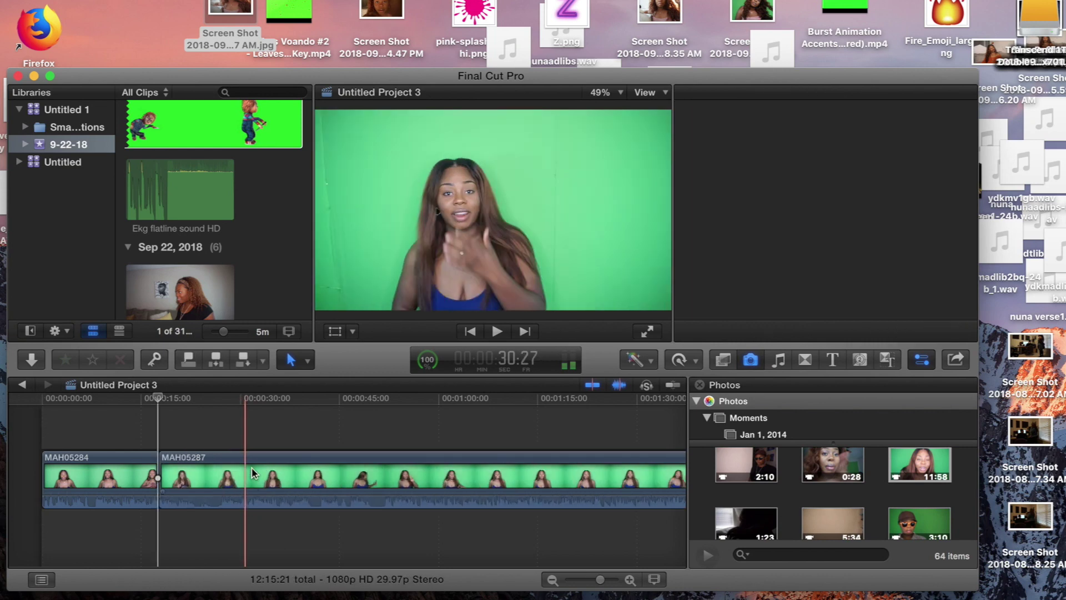
left_click(251, 467)
key("Delete")
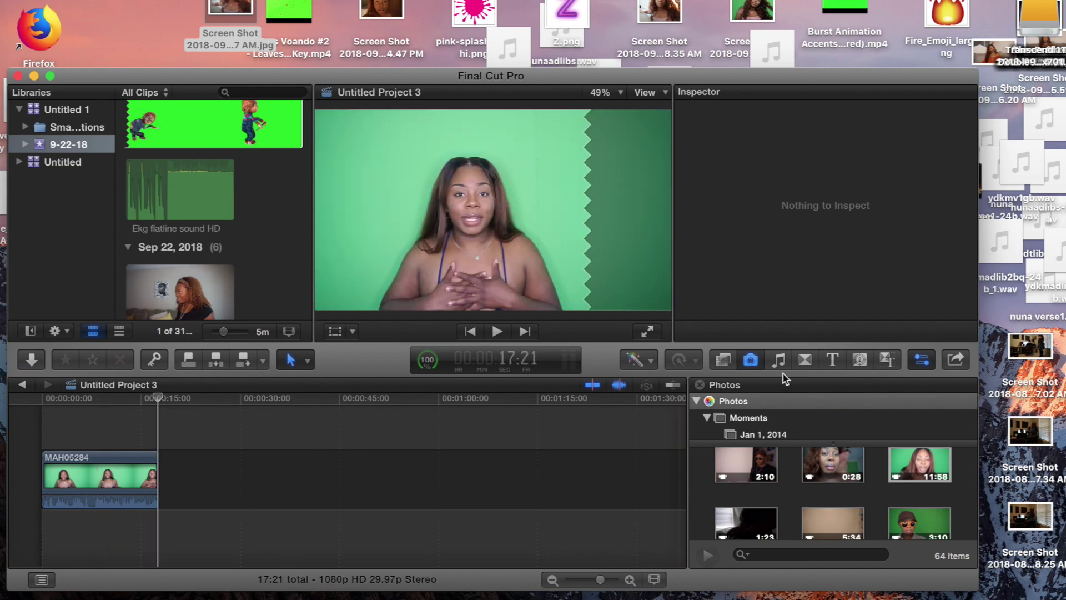
Apply the Keyer effect from the Keying category to the trimmed MAH05284 clip.
left_click(723, 360)
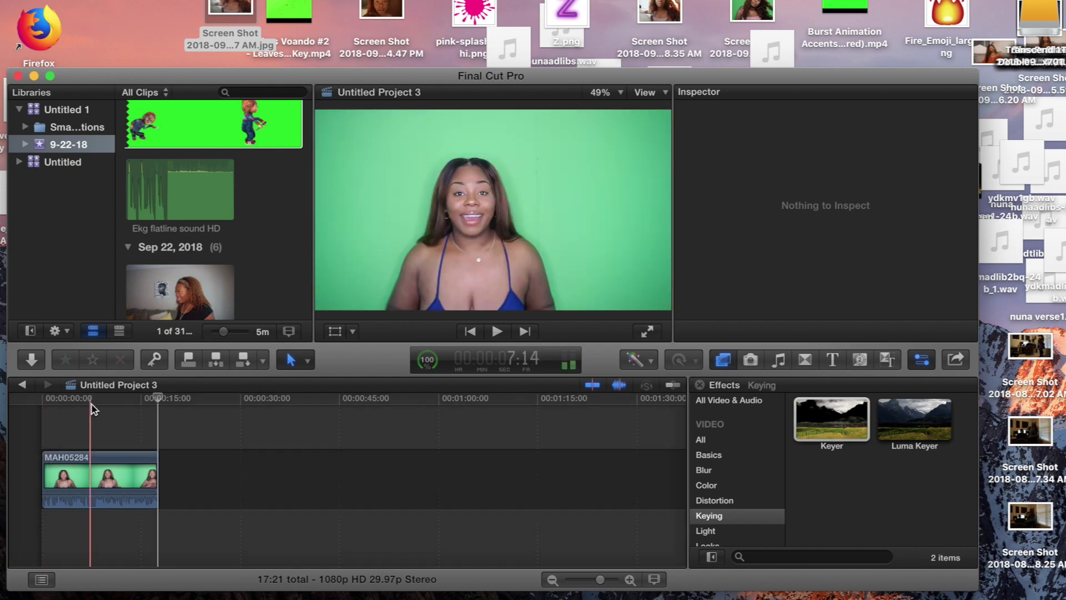
left_click(90, 399)
left_click(113, 476)
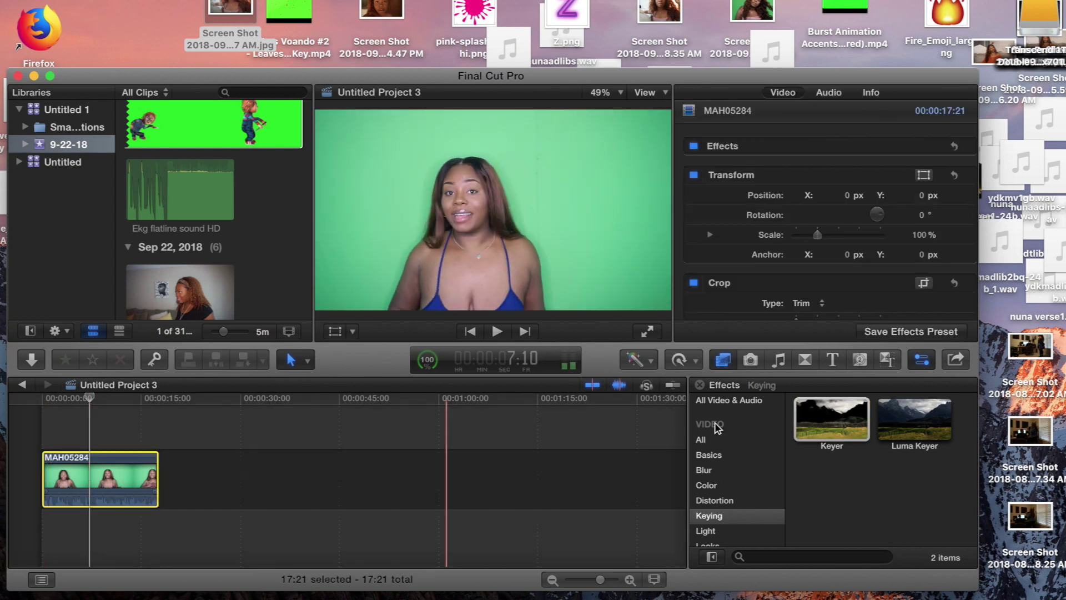
left_click(827, 422)
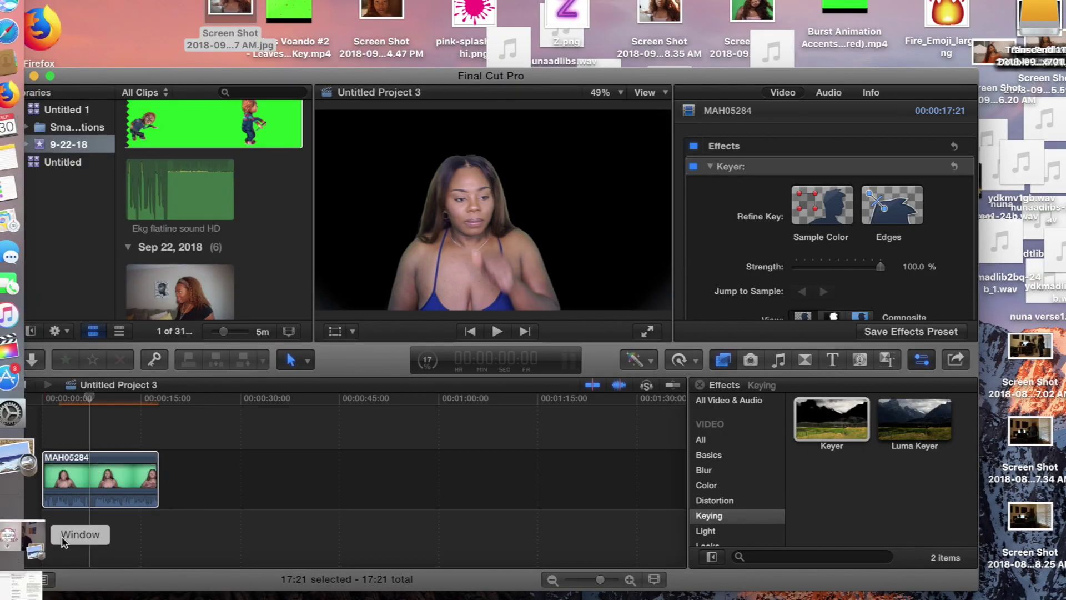
With the keyed clip selected, switch the browser from Effects to the 156 video Generators.
left_click(125, 497)
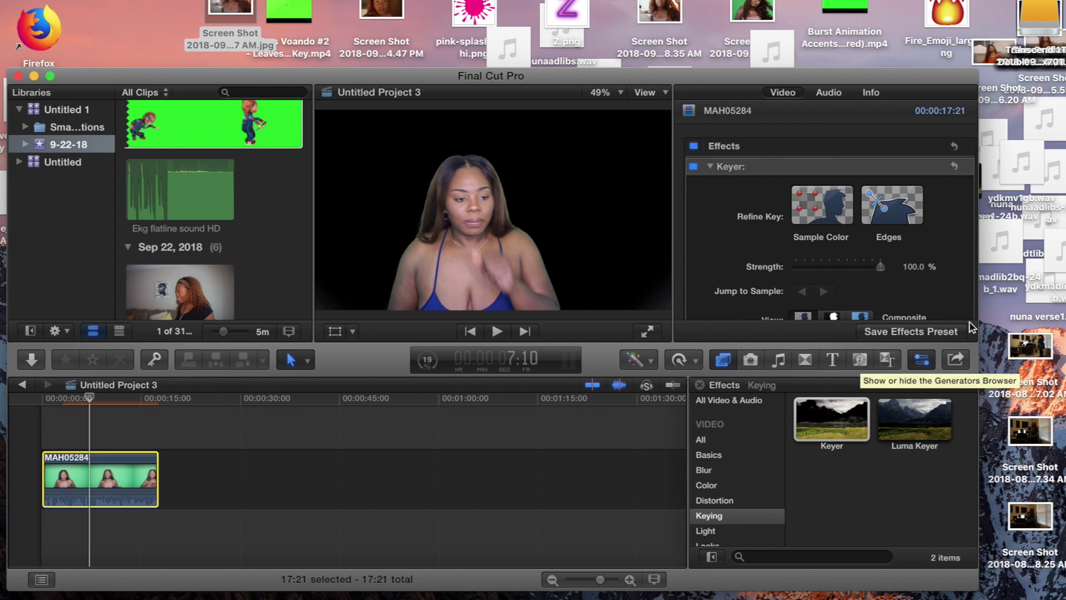
left_click(859, 359)
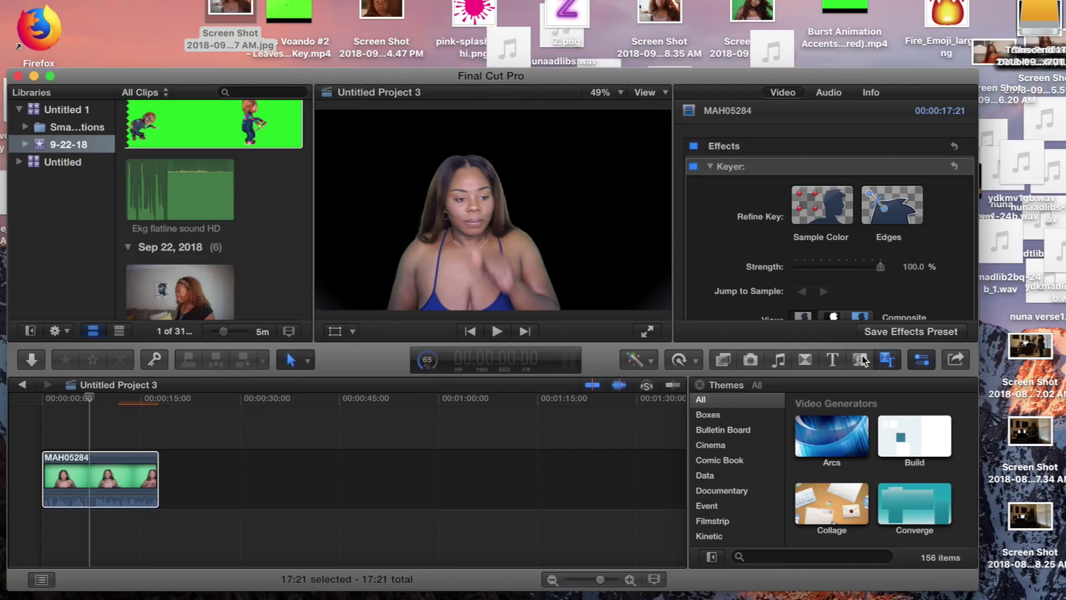
Add the Stone texture generator beneath MAH05284 and stretch it to the clip's 17:21 length.
left_click(860, 360)
left_click(712, 460)
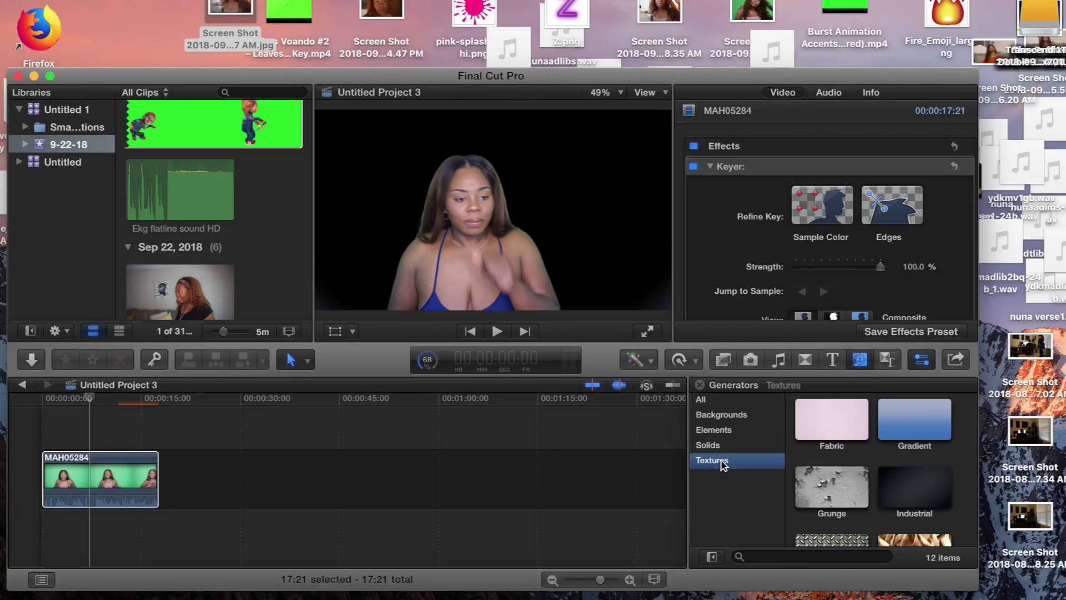
scroll(838, 496, "down", 5)
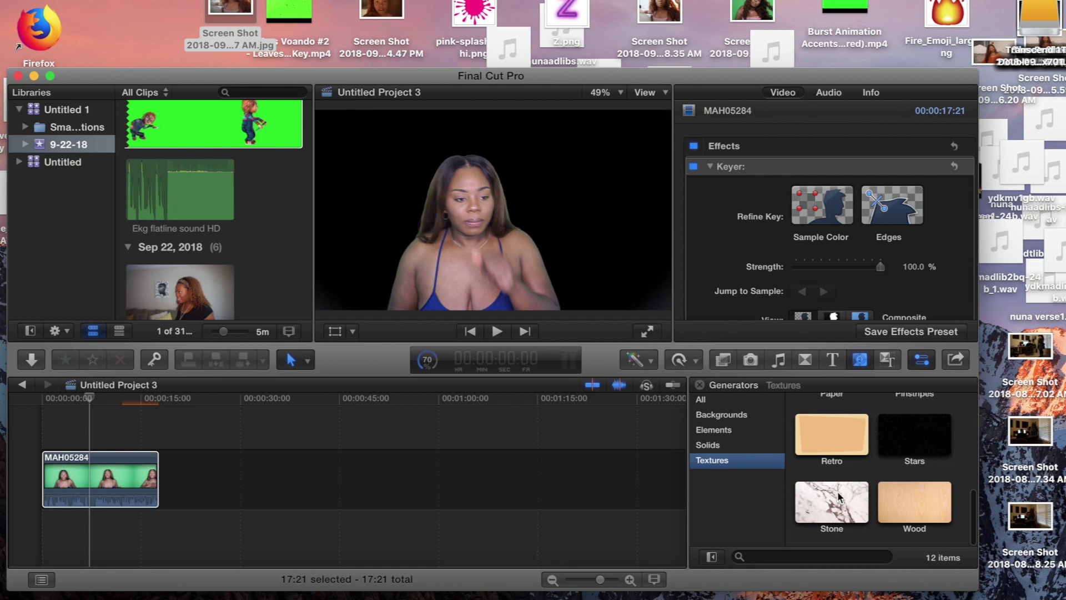
left_click(827, 523)
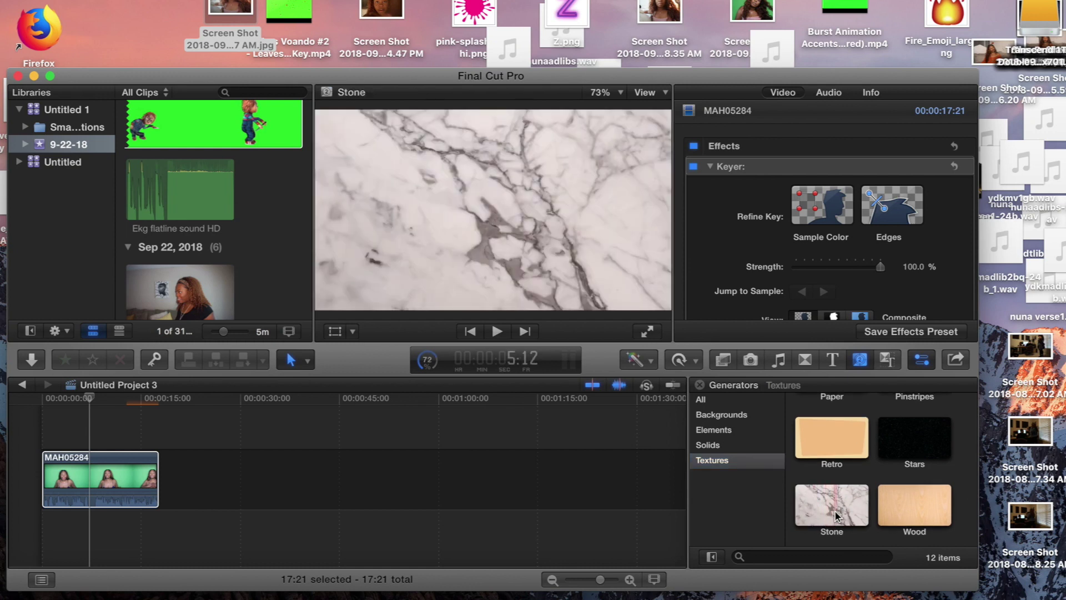
left_click_drag(835, 515, 35, 552)
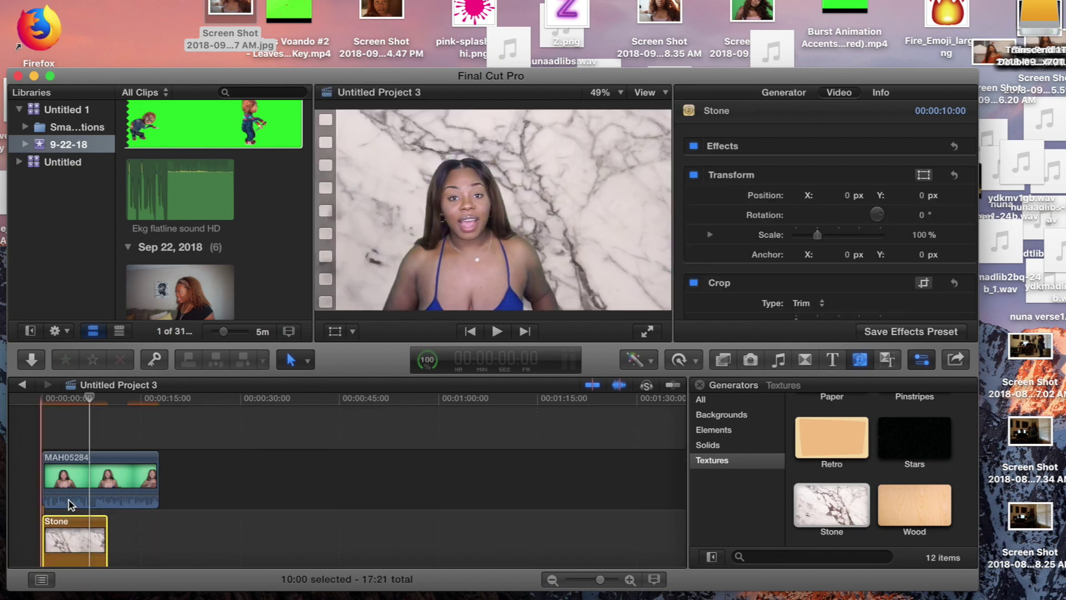
left_click_drag(107, 530, 159, 532)
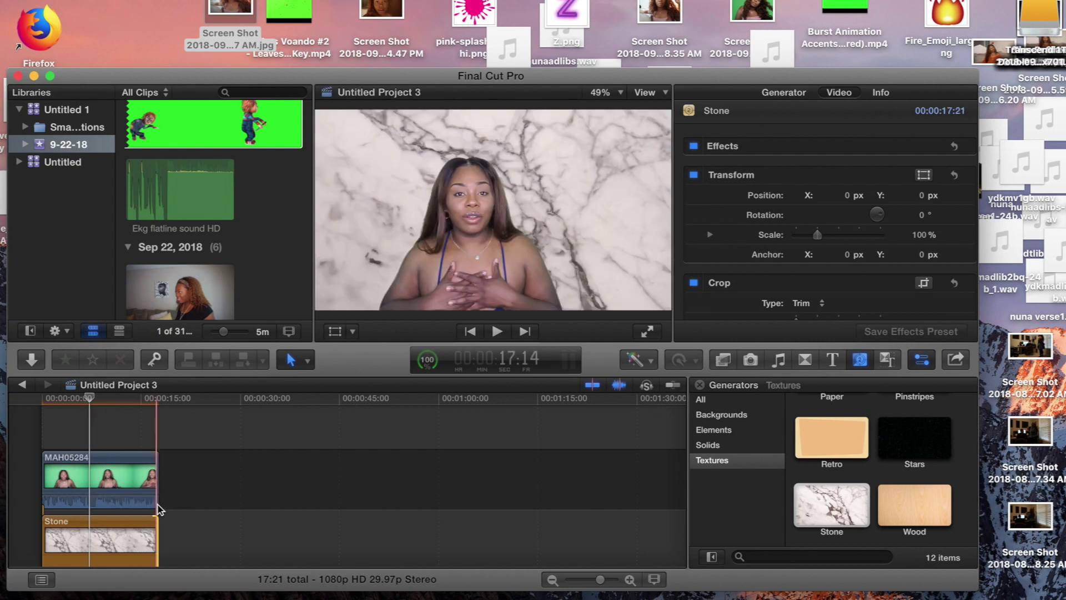
left_click(630, 579)
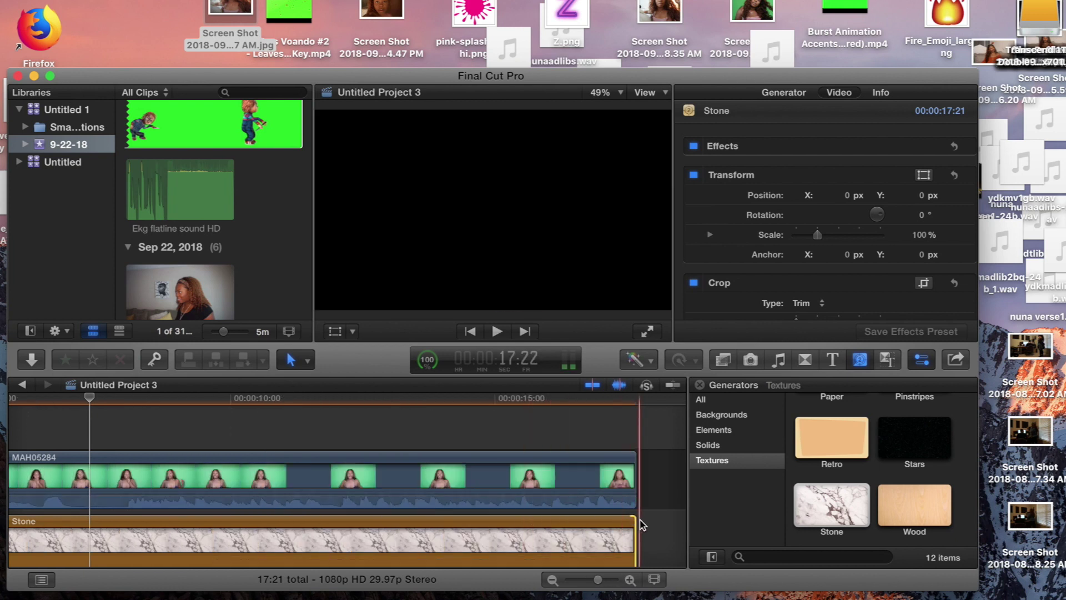
left_click(639, 524)
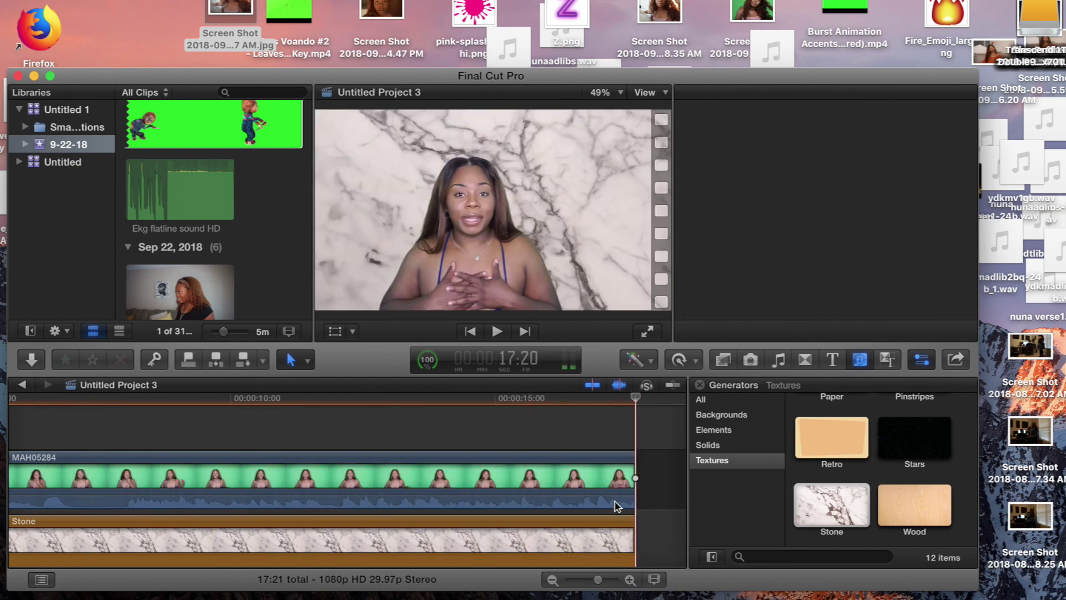
left_click(185, 483)
scroll(200, 478, "left", 5)
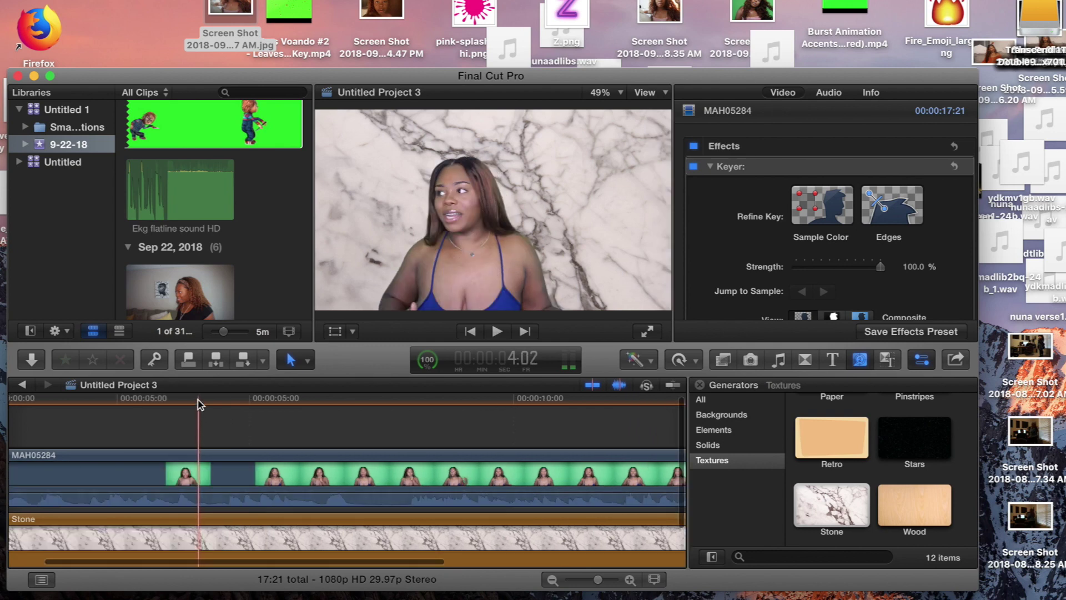
left_click(646, 333)
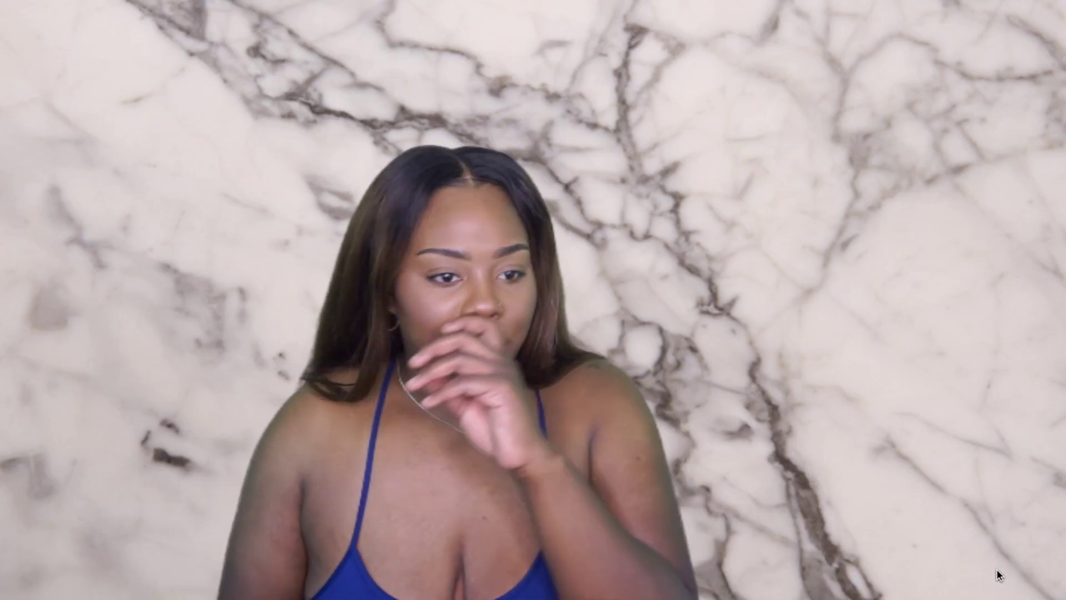
mouse_move(764, 458)
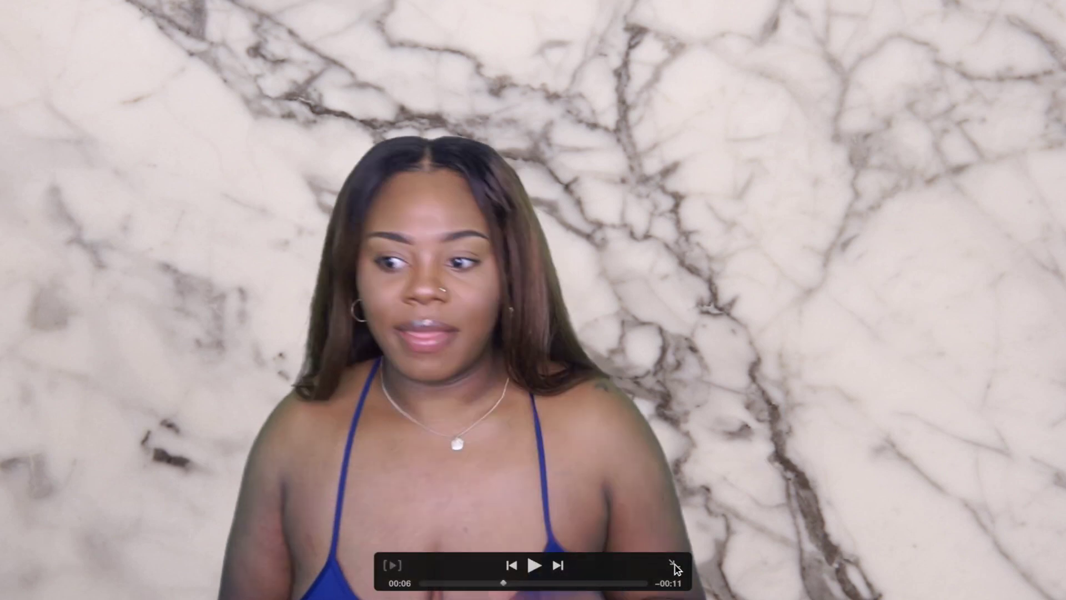
key("Escape")
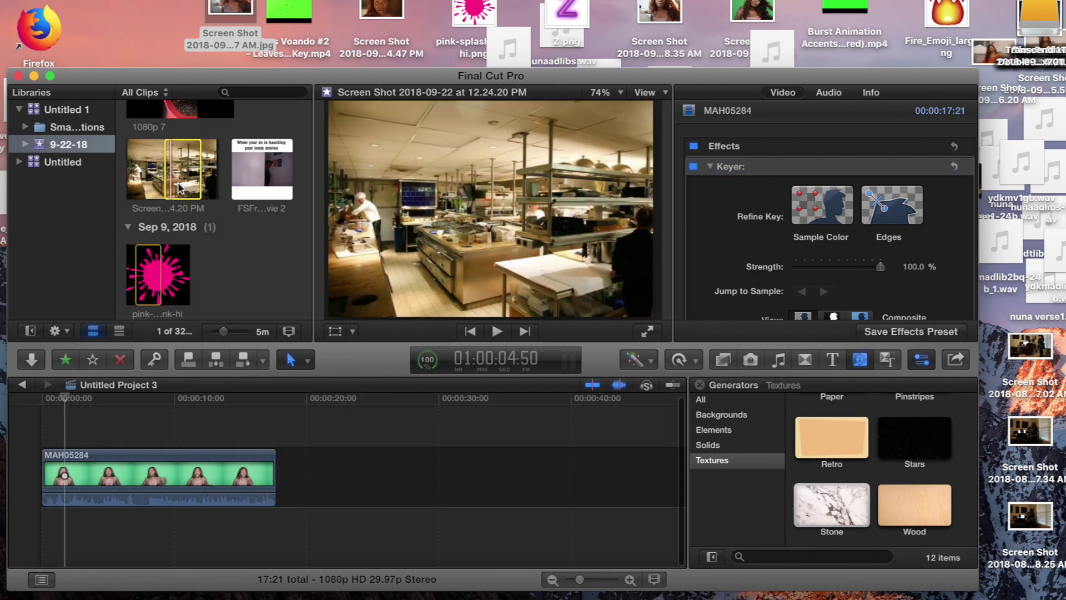
Place the kitchen screenshot under MAH05284 and extend it to the end of the clip.
left_click_drag(183, 180, 53, 549)
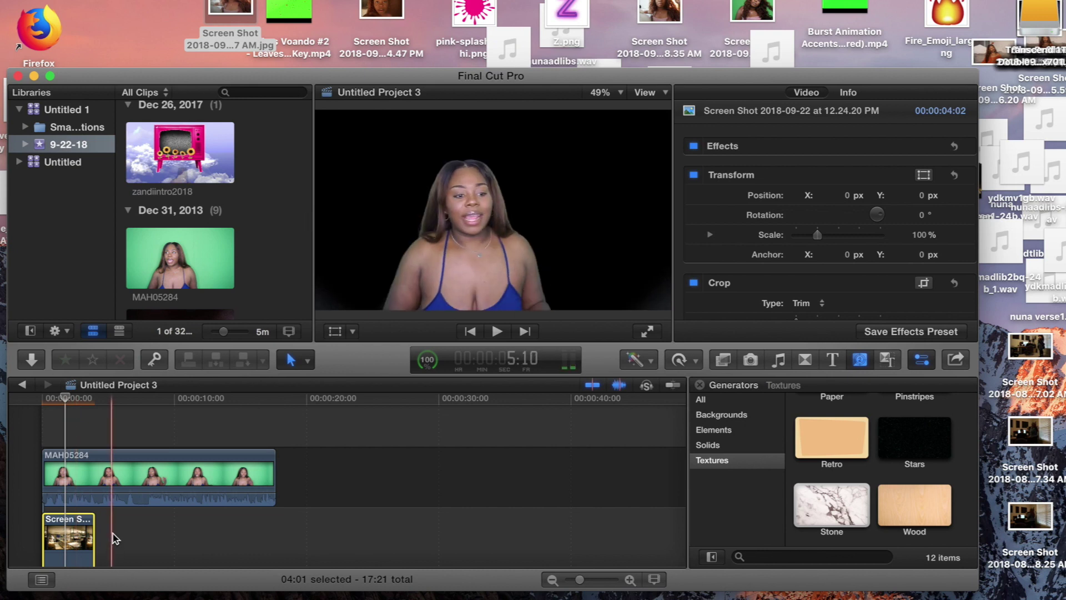
left_click_drag(94, 542, 272, 545)
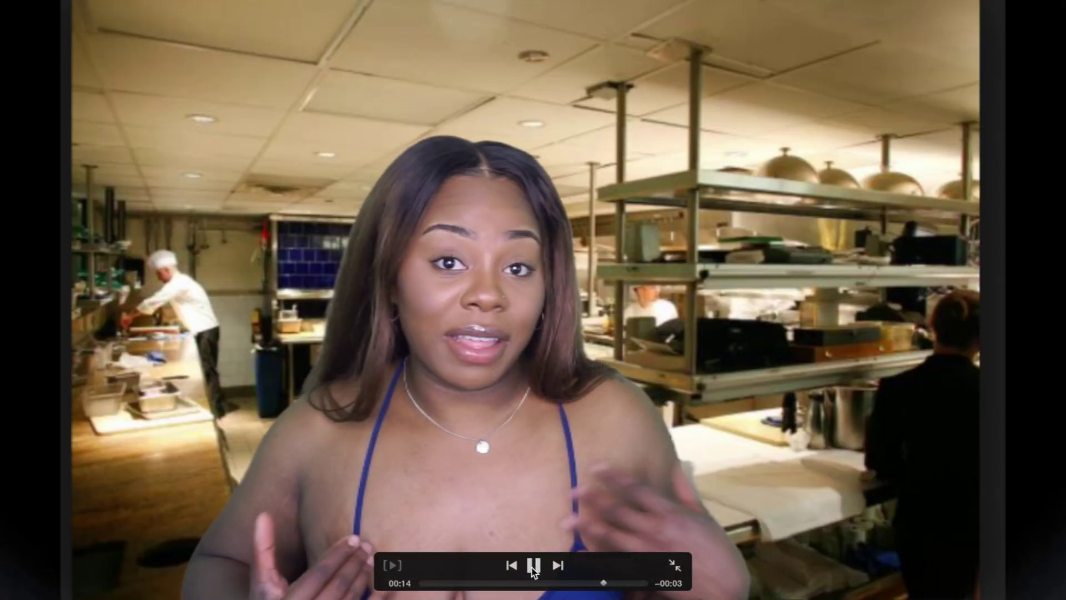
key("space")
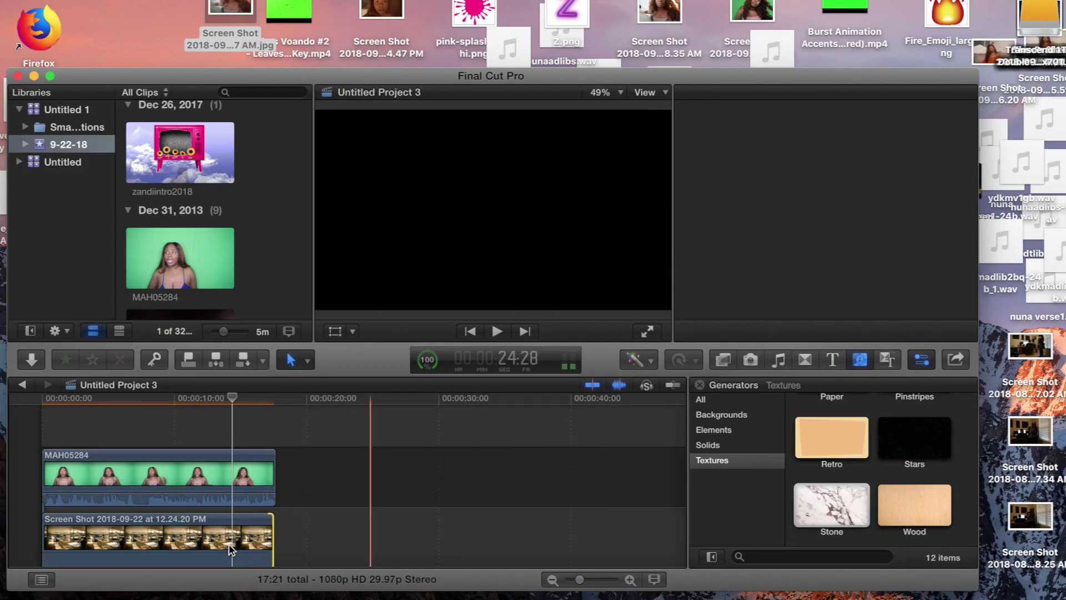
Scale the kitchen Screen Shot clip to 127% in the Transform settings.
left_click(231, 550)
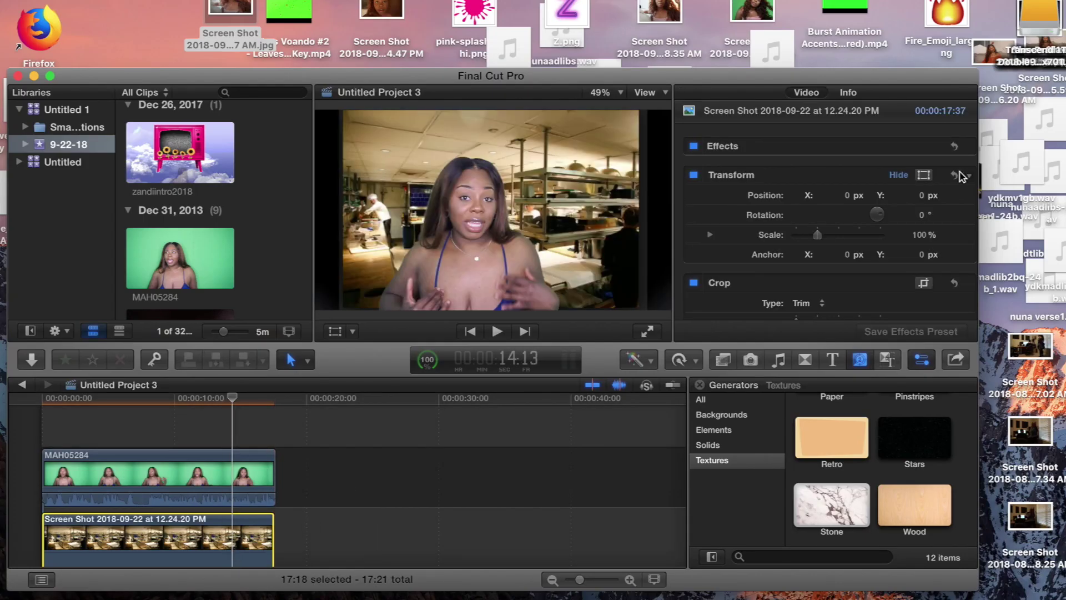
left_click_drag(820, 236, 825, 239)
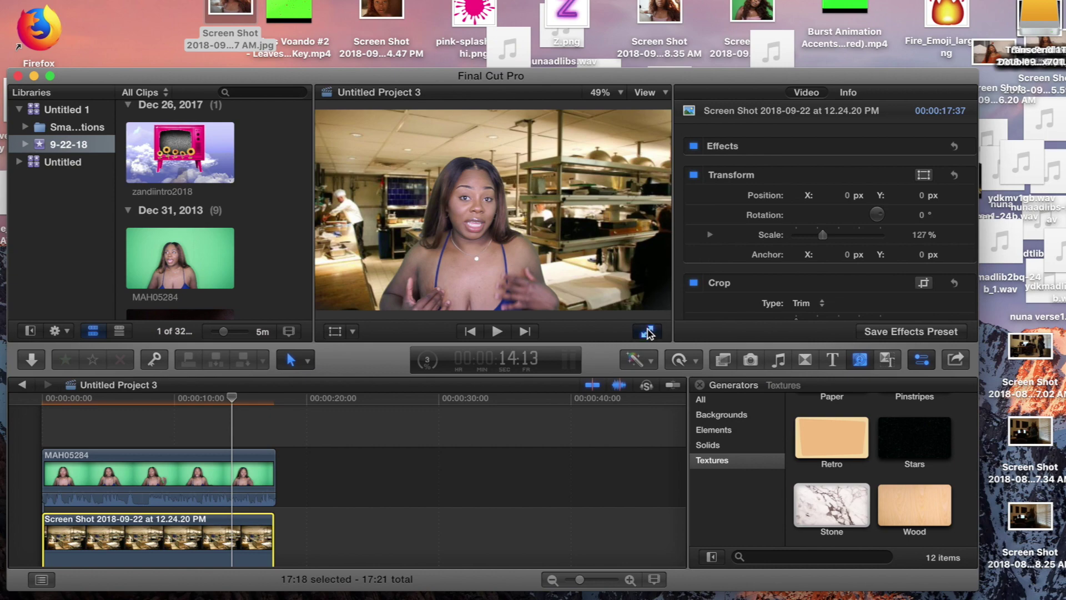
key("super+shift+f")
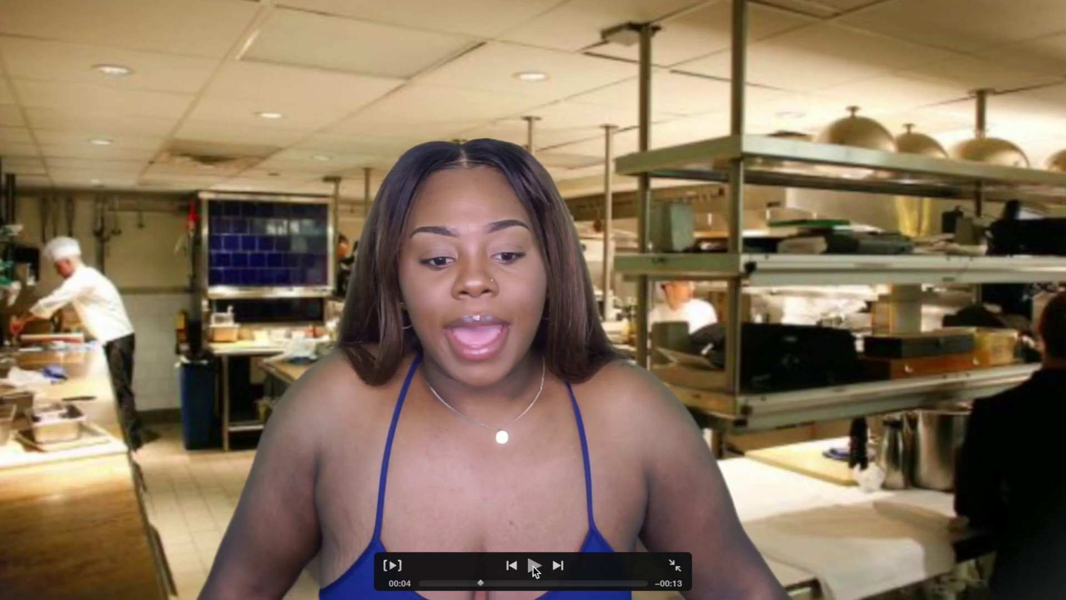
left_click(535, 566)
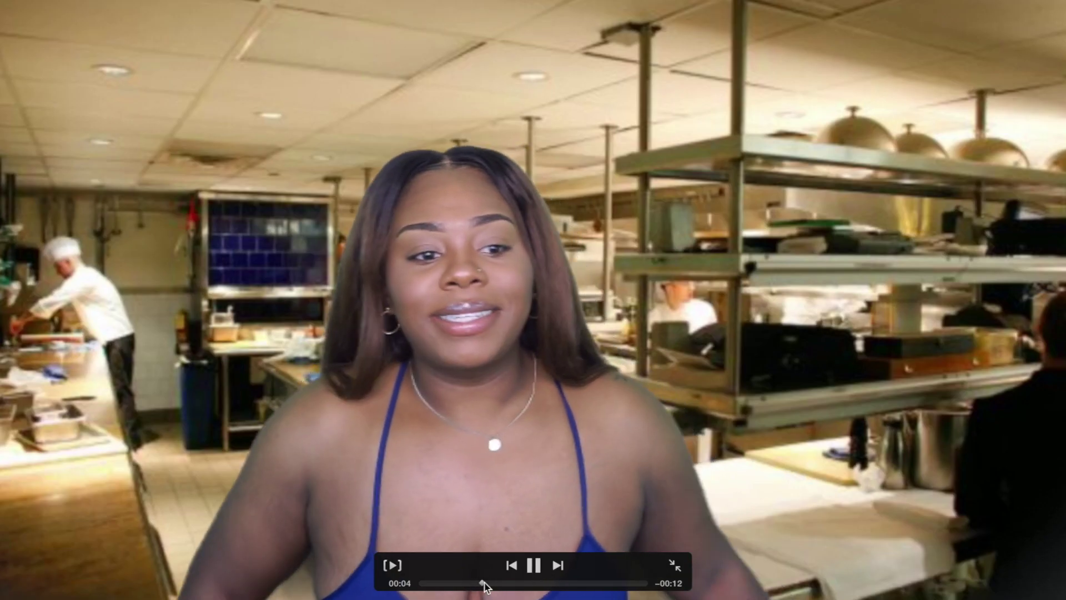
left_click(535, 565)
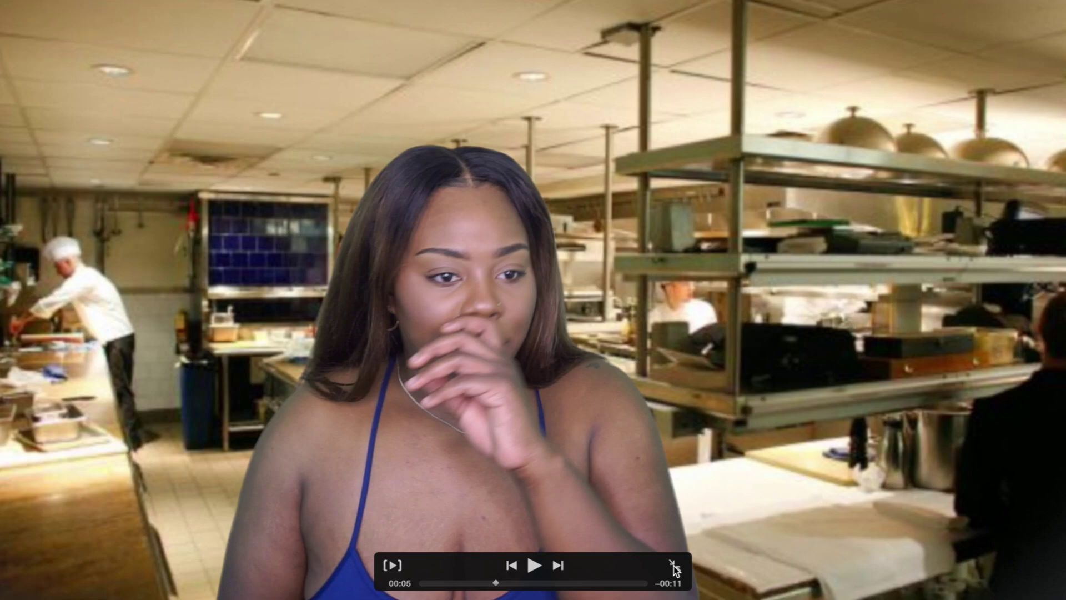
key("Escape")
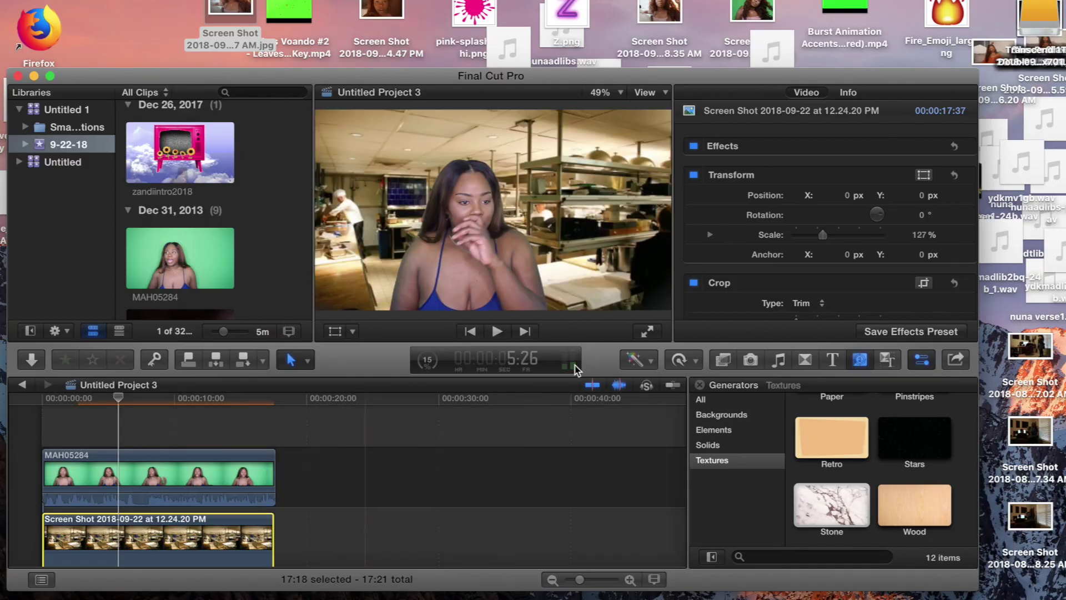